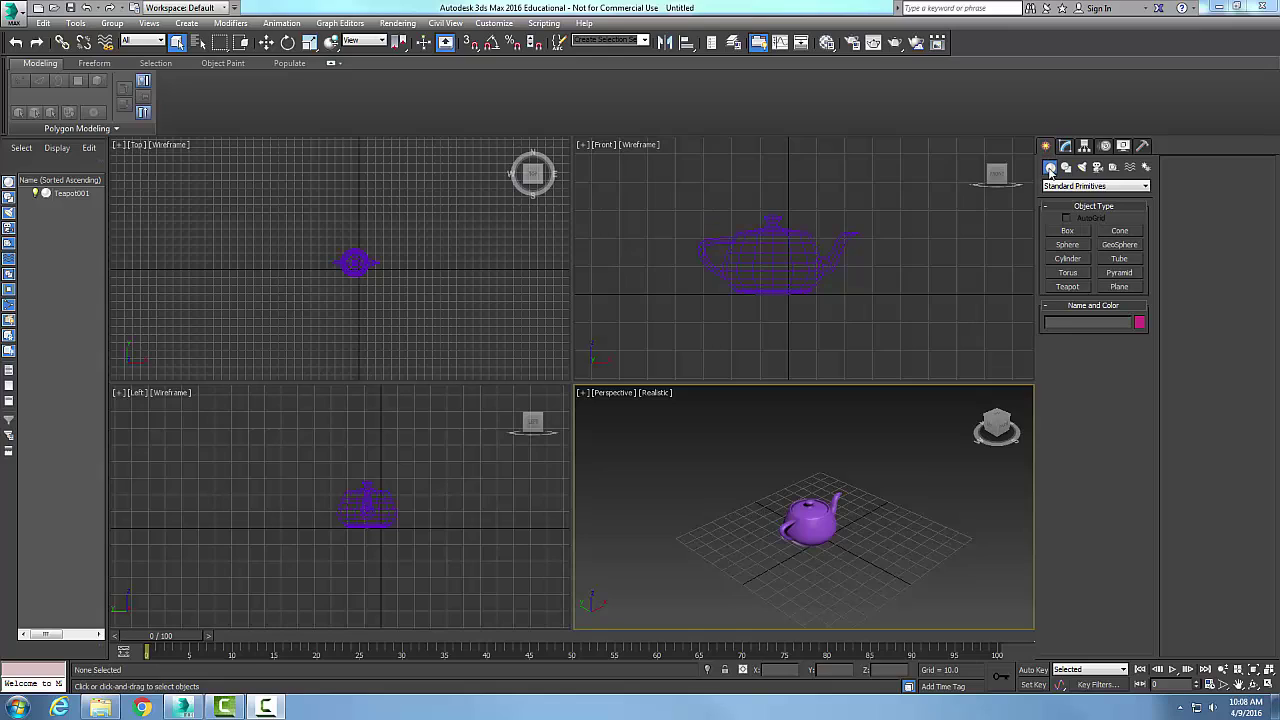
# Place three standard Omni lights around the teapot in the Perspective view: one in front, one beside the handle and one behind.
pyautogui.click(1083, 168)
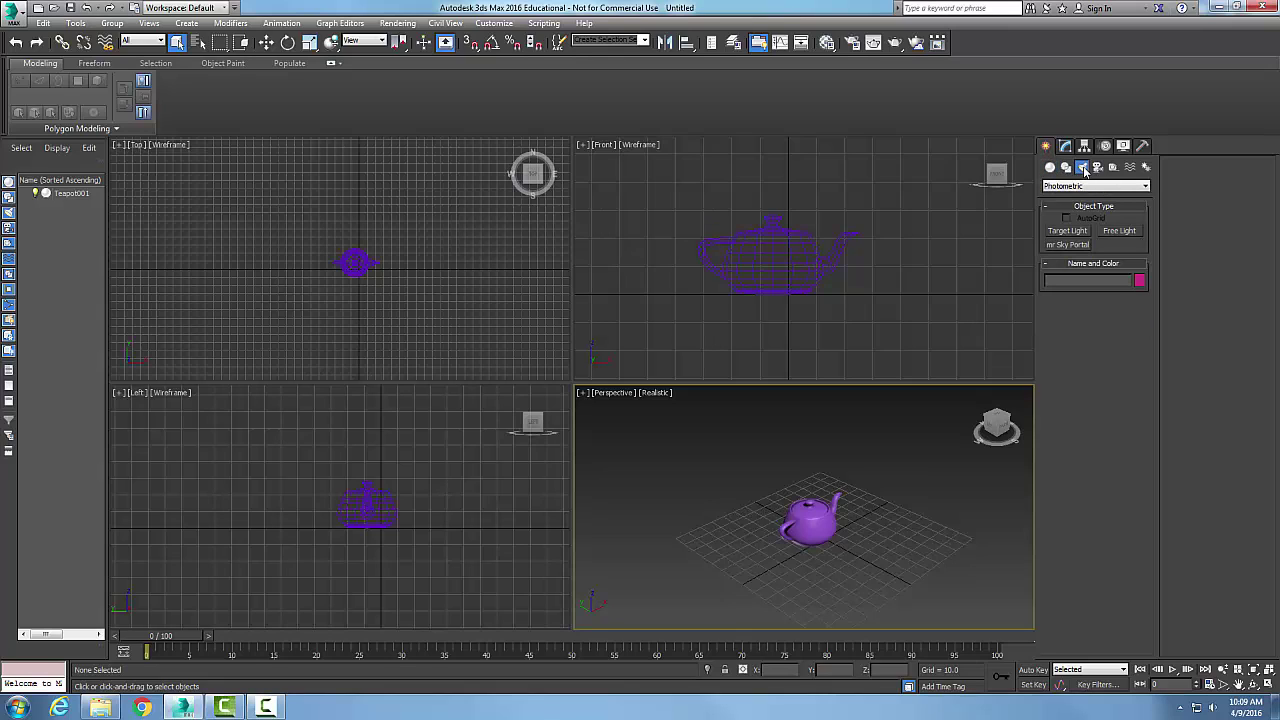
pyautogui.click(1145, 187)
pyautogui.click(1056, 207)
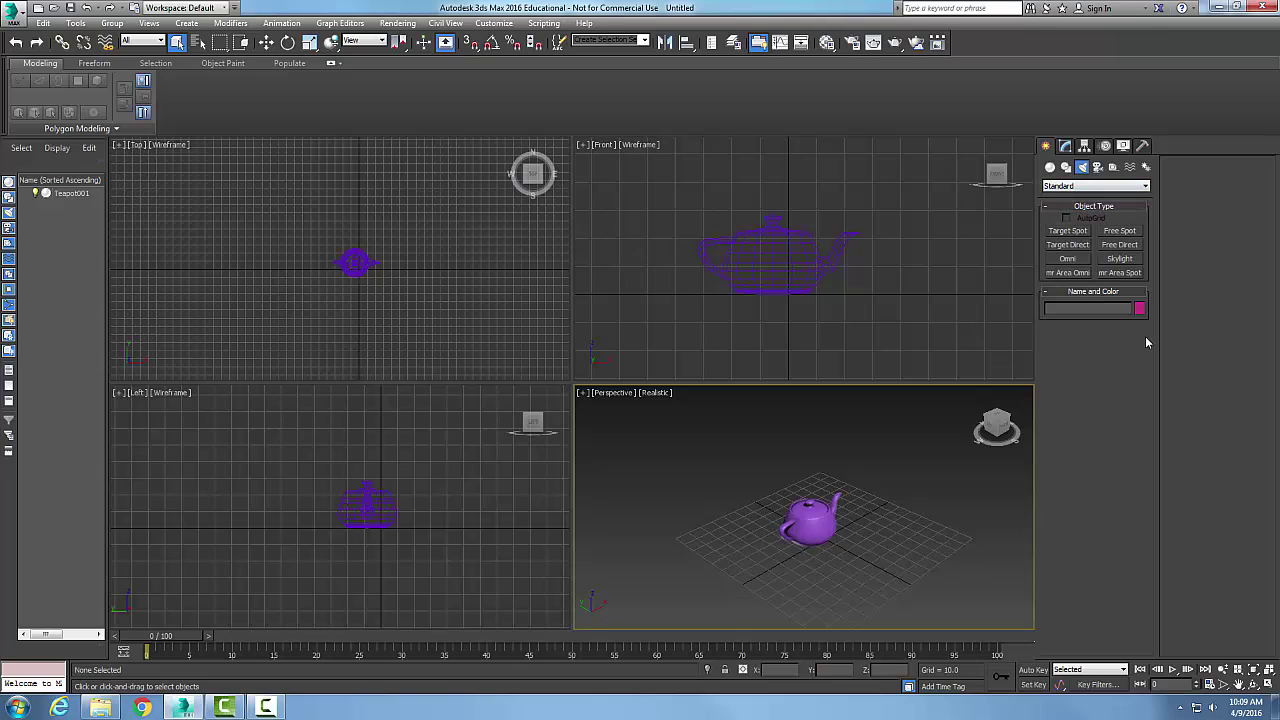
pyautogui.click(1067, 260)
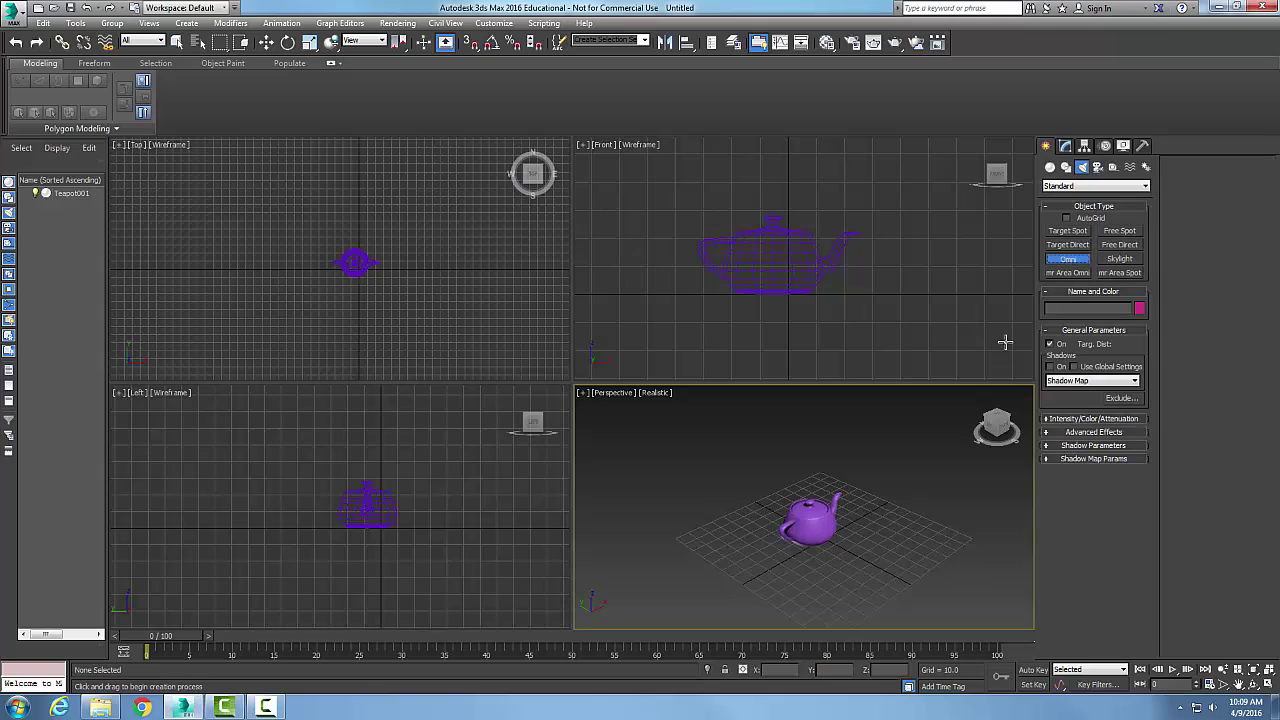
pyautogui.click(936, 575)
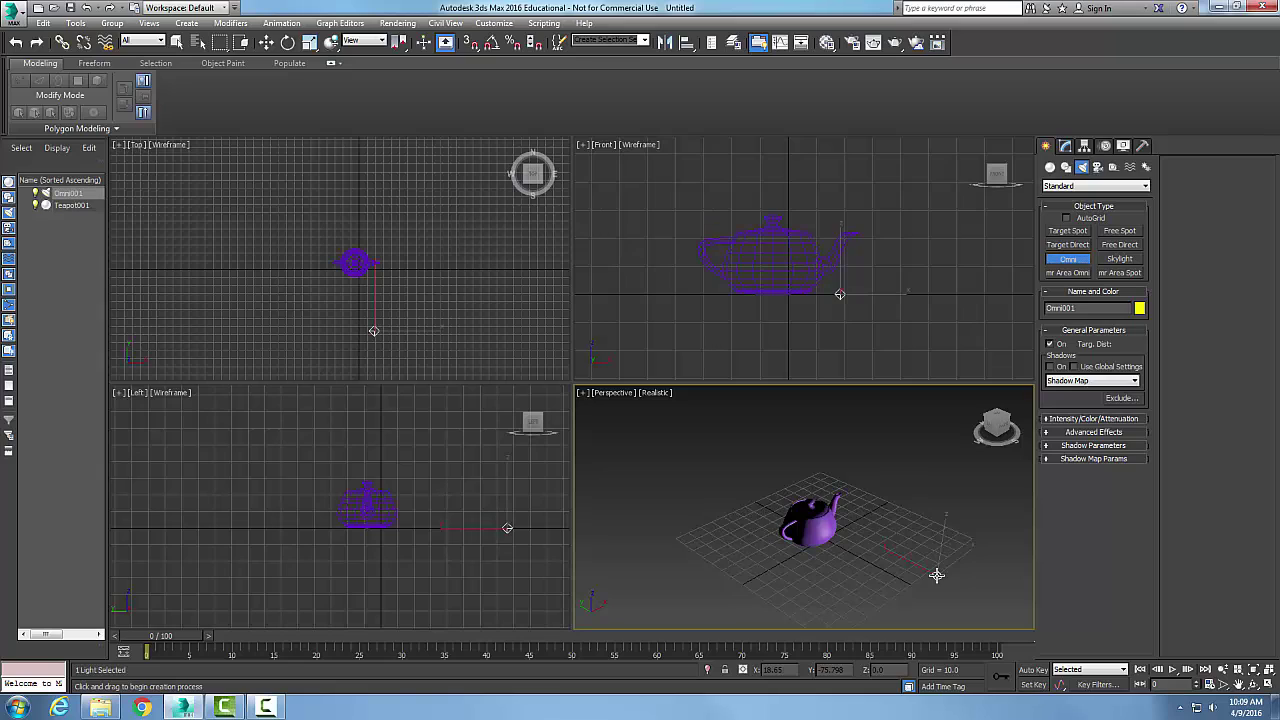
pyautogui.click(748, 565)
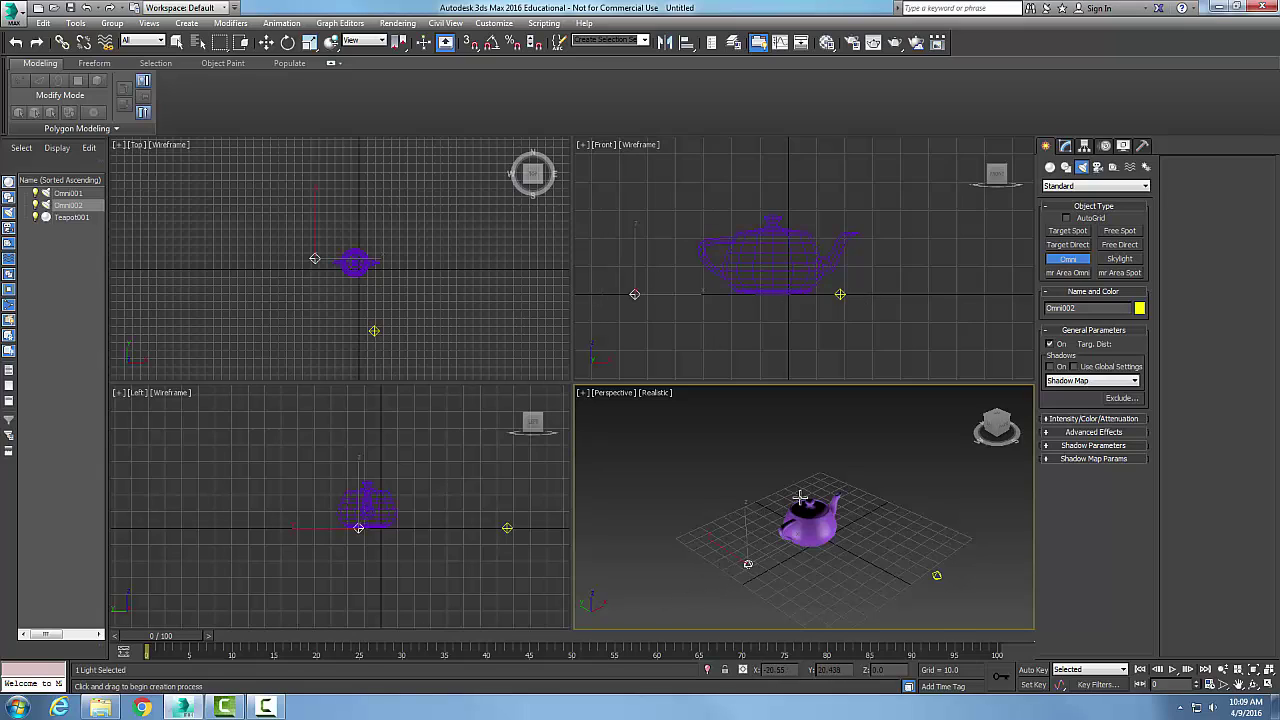
pyautogui.click(781, 445)
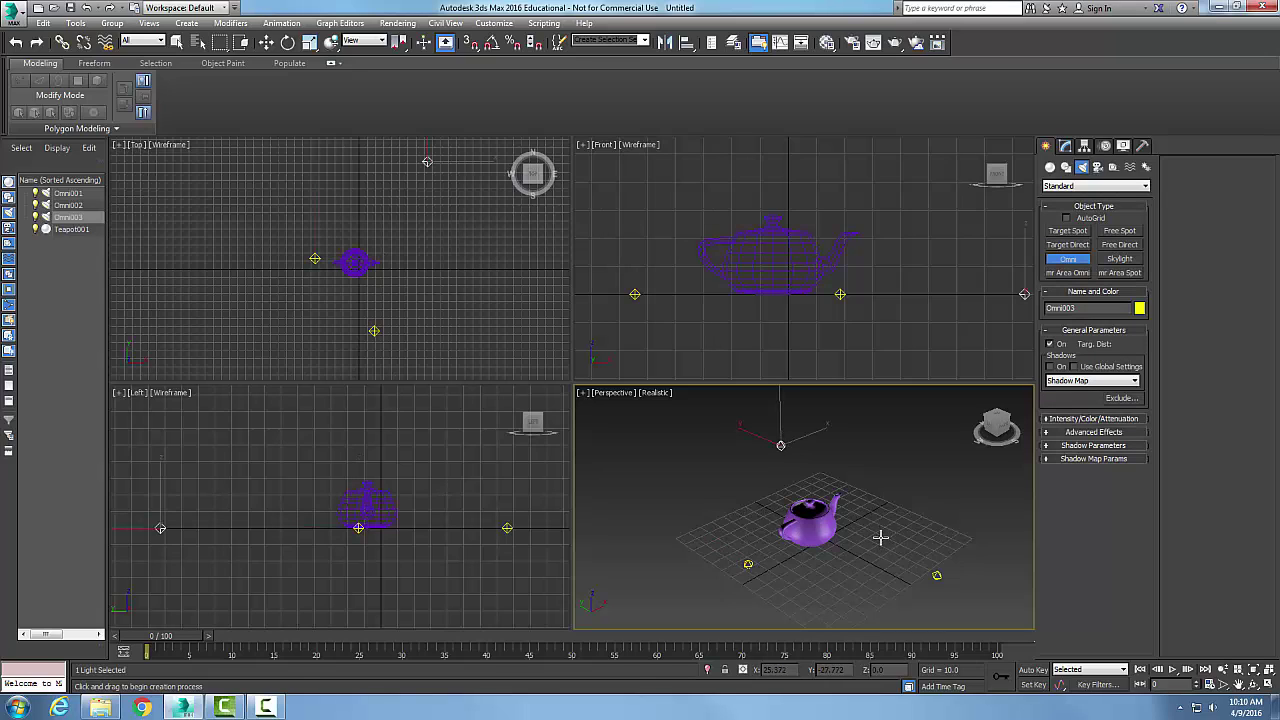
pyautogui.rightClick(896, 498)
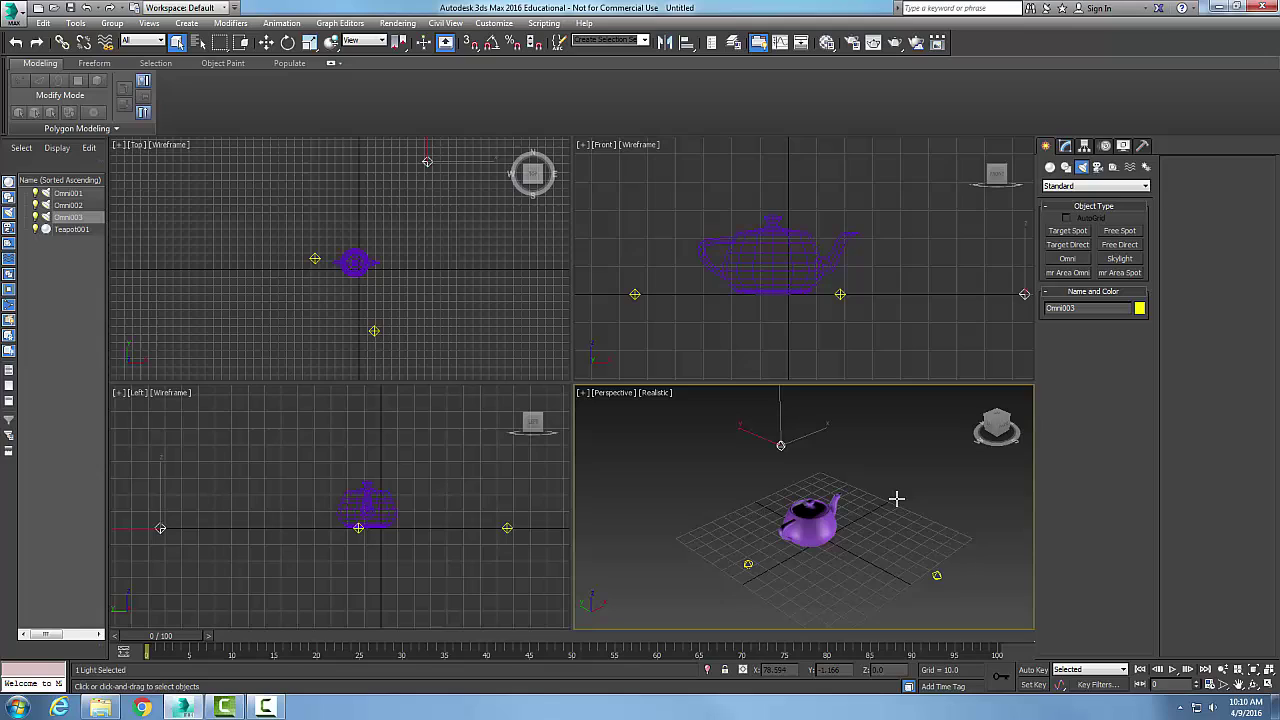
pyautogui.click(951, 508)
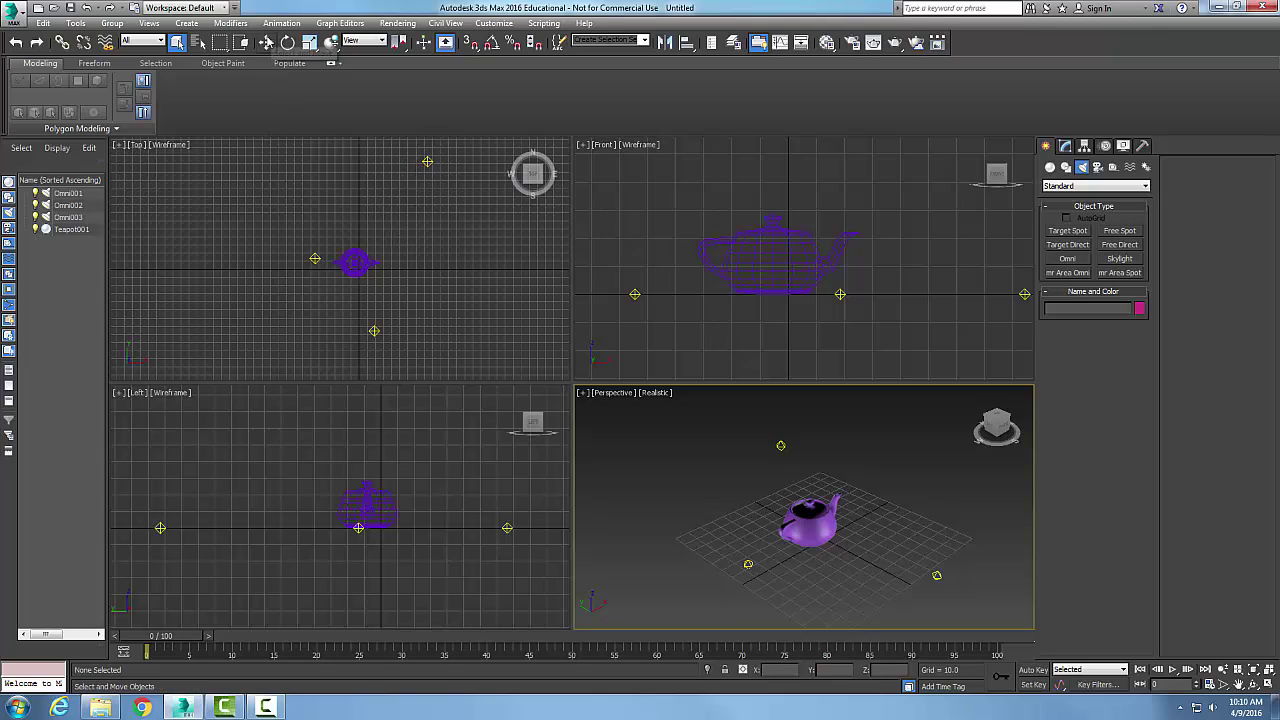
# Move the handle-side light Omni002 in the Top view to about X -54.6, Y -34.3, in front of the teapot.
pyautogui.click(266, 42)
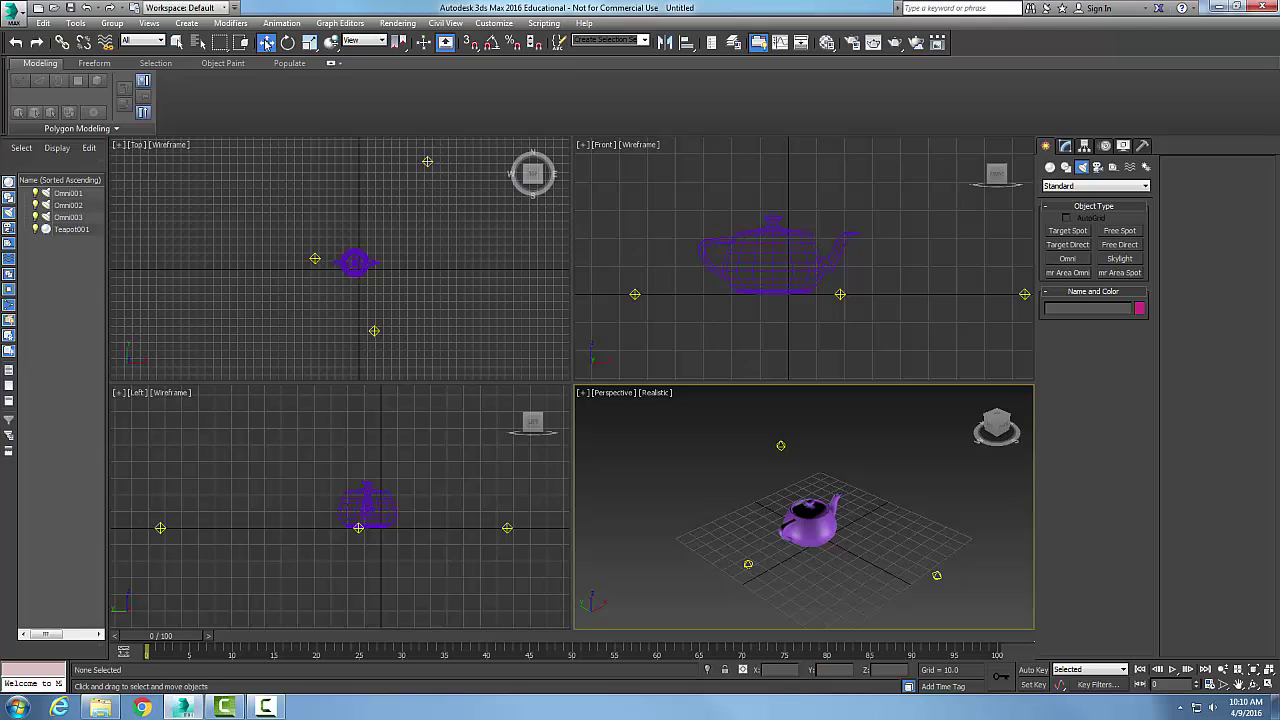
pyautogui.click(314, 259)
pyautogui.moveTo(316, 234); pyautogui.dragTo(313, 268)
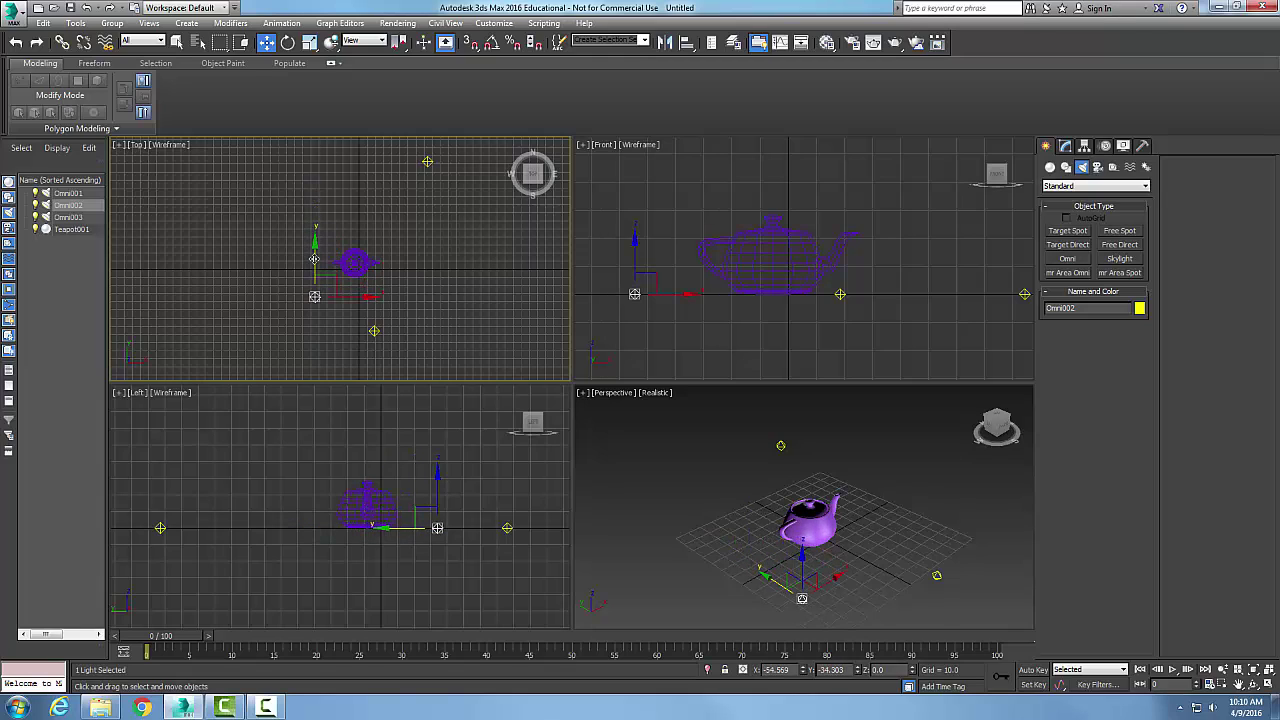
pyautogui.click(367, 300)
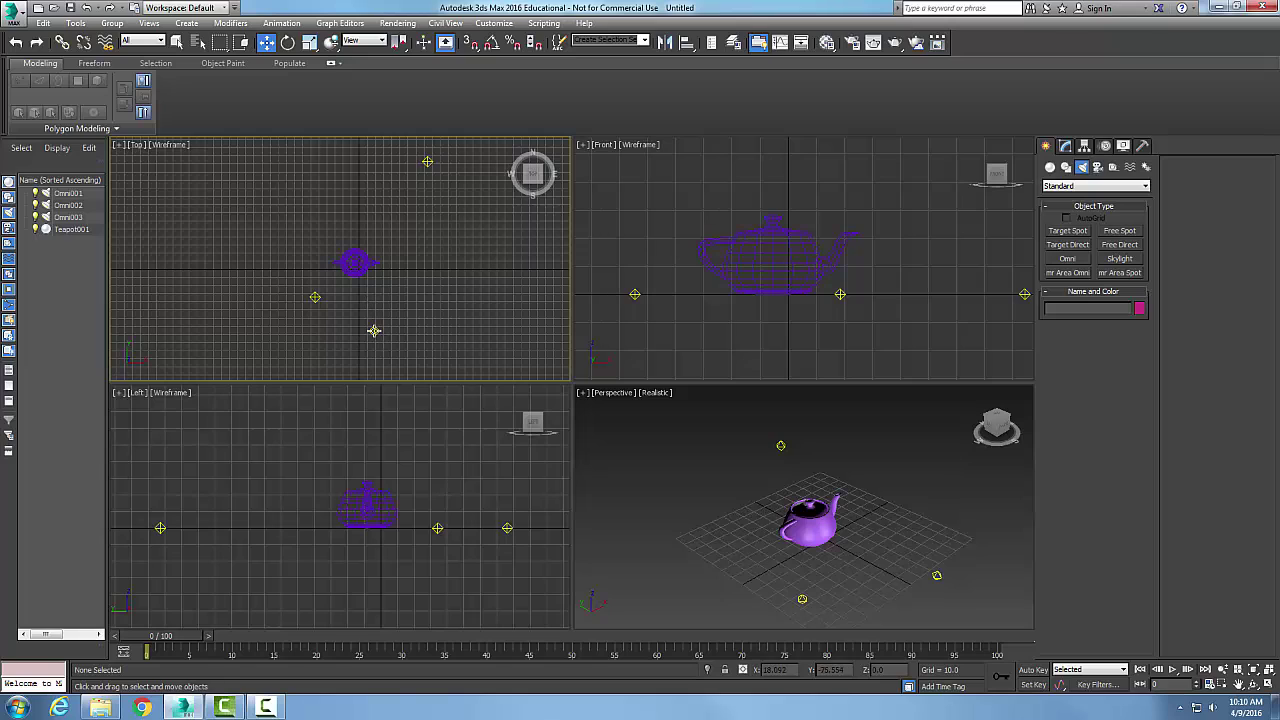
# Move the front light Omni001 in the Top view to about X 55.5, Y -61.1, toward the spout side.
pyautogui.click(375, 331)
pyautogui.moveTo(408, 330); pyautogui.dragTo(403, 288)
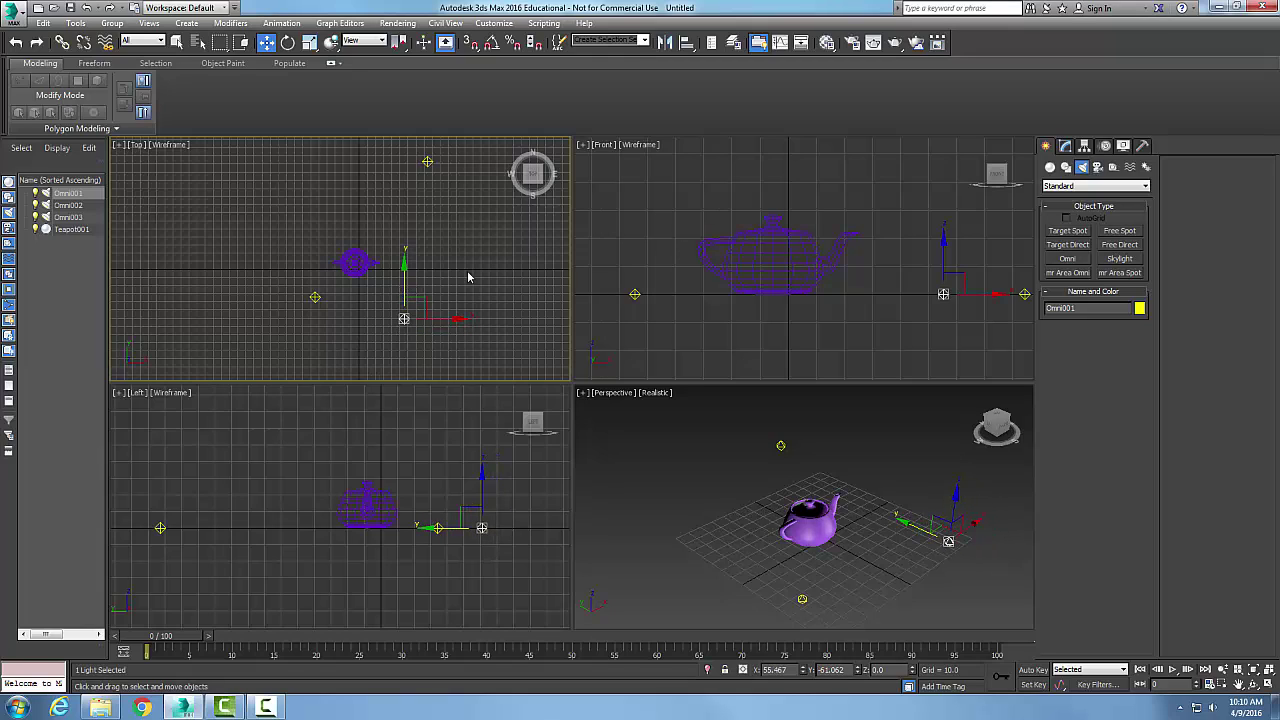
pyautogui.click(438, 227)
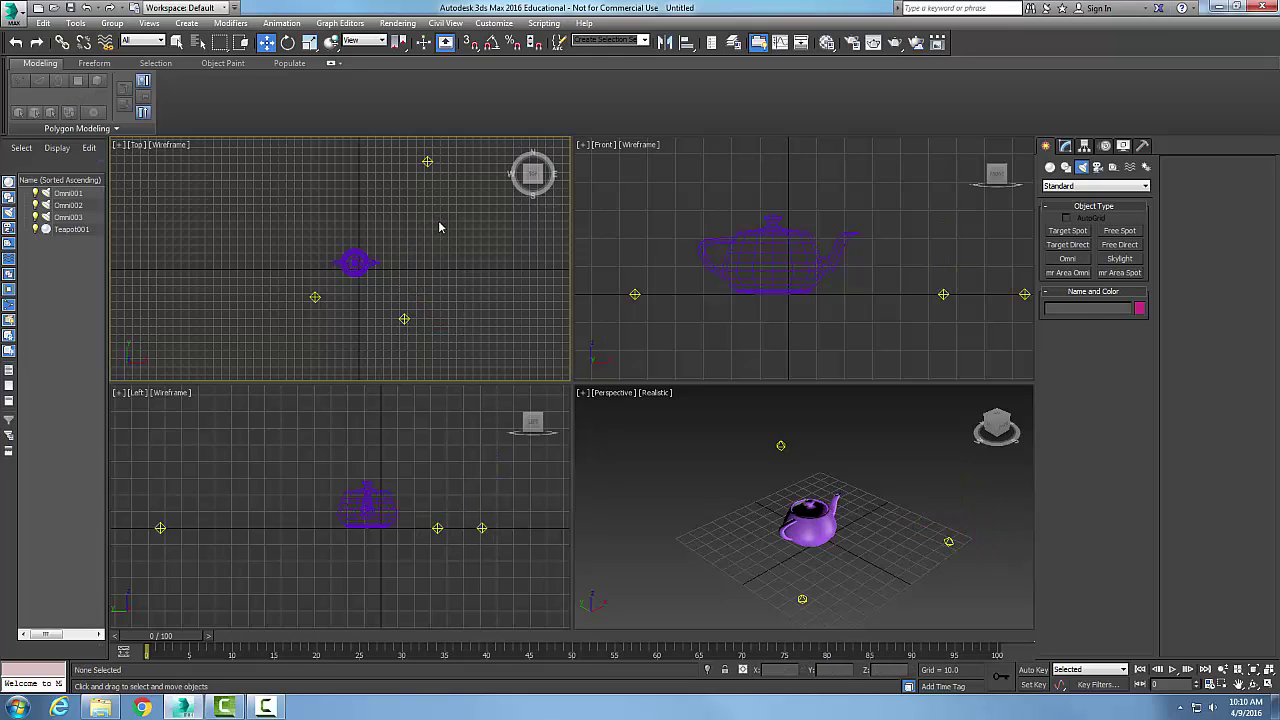
# Move the rear light Omni003 closer to the teapot in the Top view, to about X 54.6, Y 73.3.
pyautogui.click(427, 162)
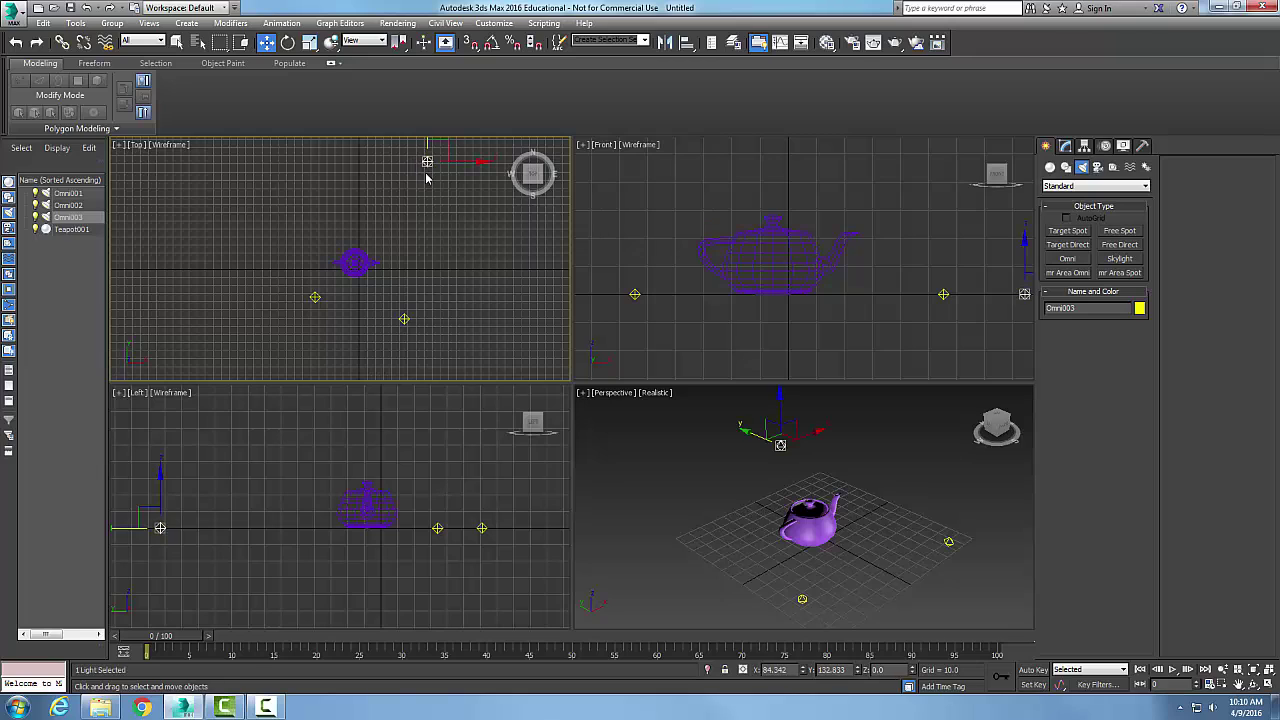
pyautogui.moveTo(427, 150); pyautogui.dragTo(431, 210)
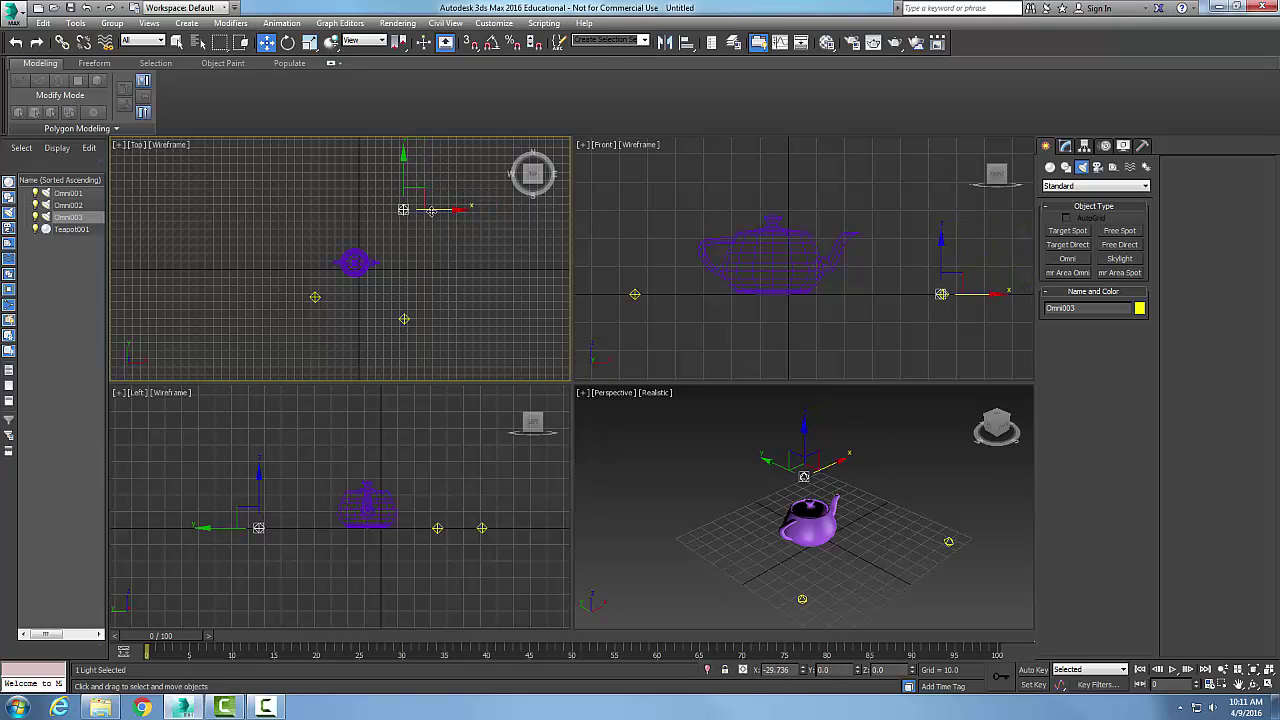
pyautogui.click(493, 260)
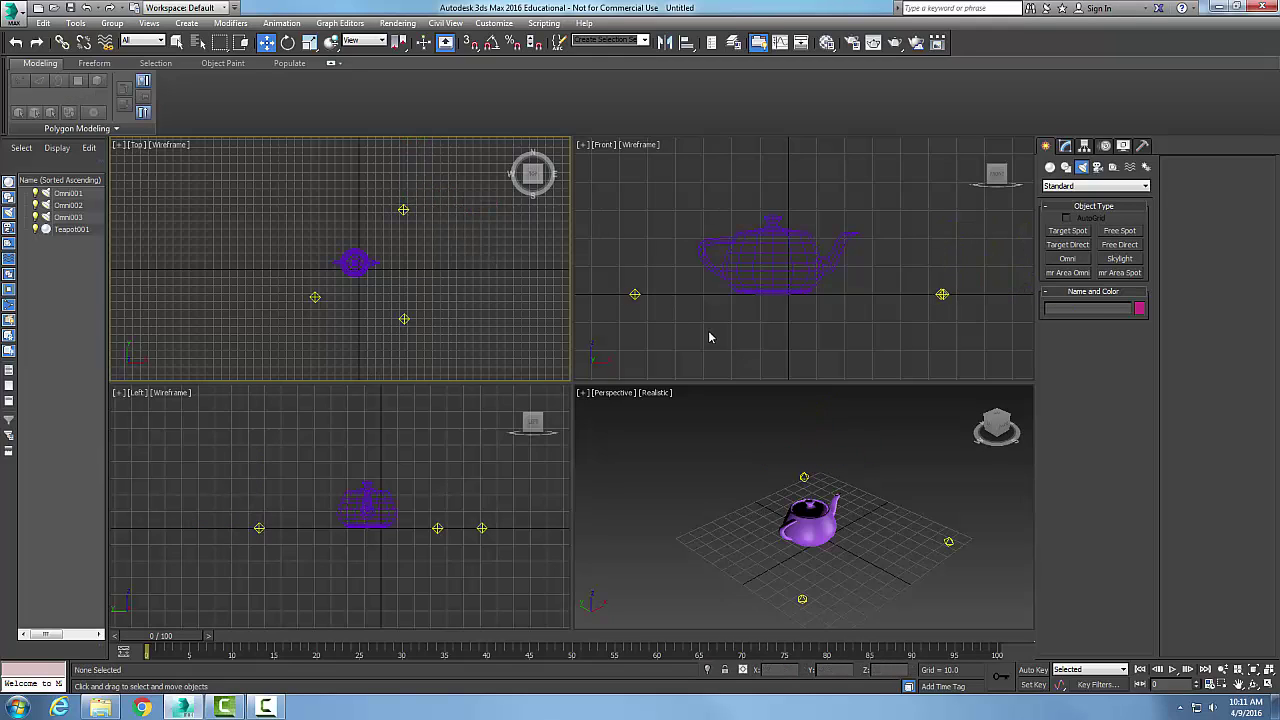
# Raise the front light Omni001 above the ground in the Front view, to a height of about Z 33.4.
pyautogui.click(819, 320)
pyautogui.scroll(-4, 819, 320)
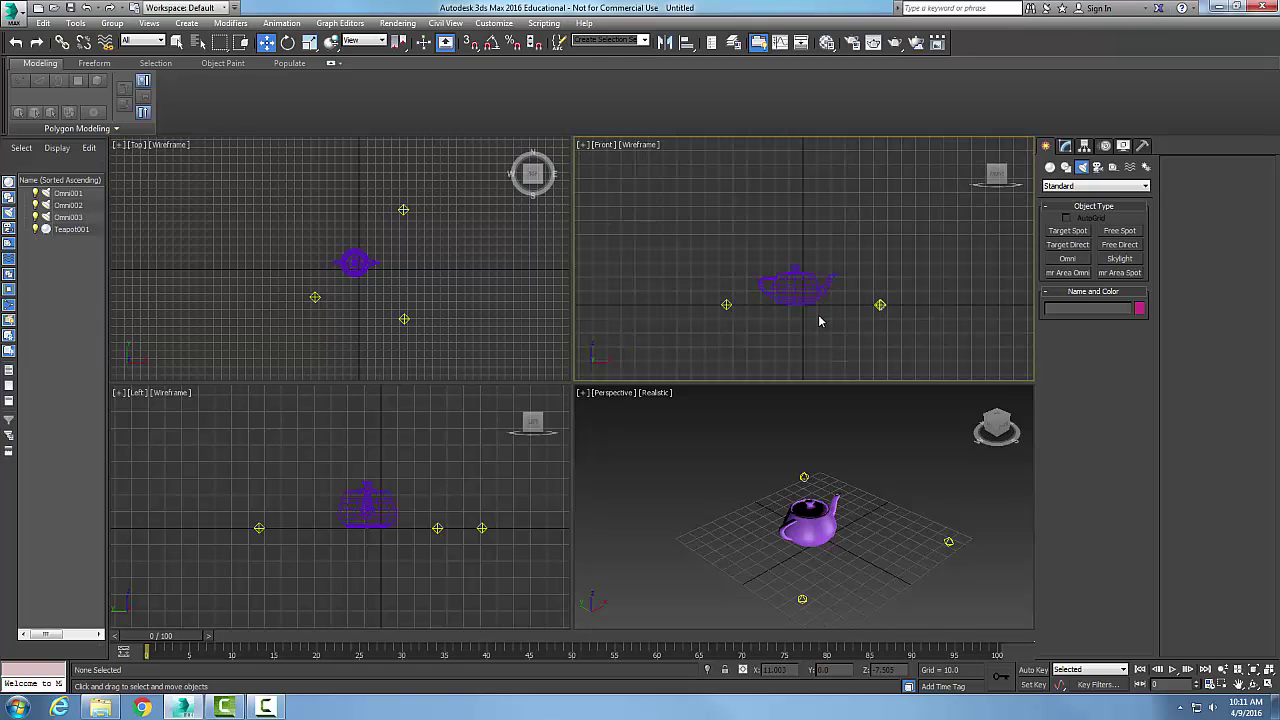
pyautogui.click(880, 305)
pyautogui.moveTo(880, 261); pyautogui.dragTo(880, 214)
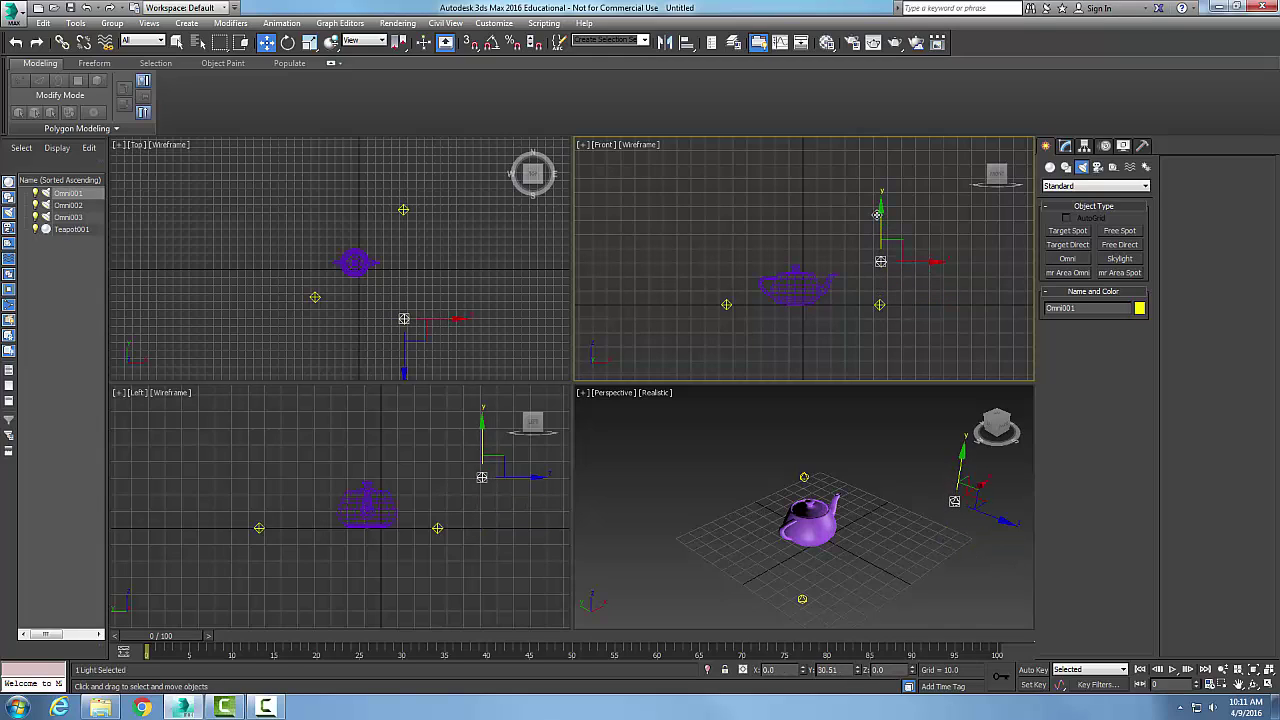
pyautogui.click(903, 303)
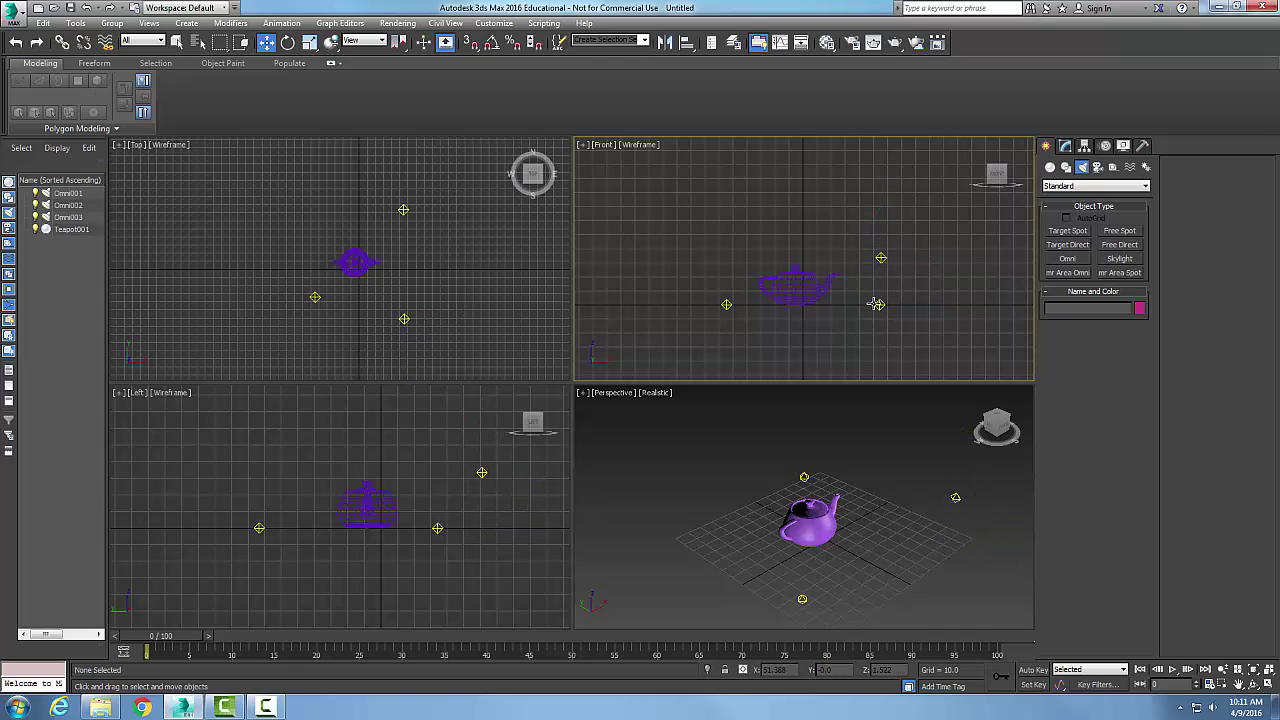
# Raise the rear light Omni003 in the Front view to a height of about Z 57.1.
pyautogui.click(879, 304)
pyautogui.moveTo(885, 285); pyautogui.dragTo(877, 201)
pyautogui.click(900, 344)
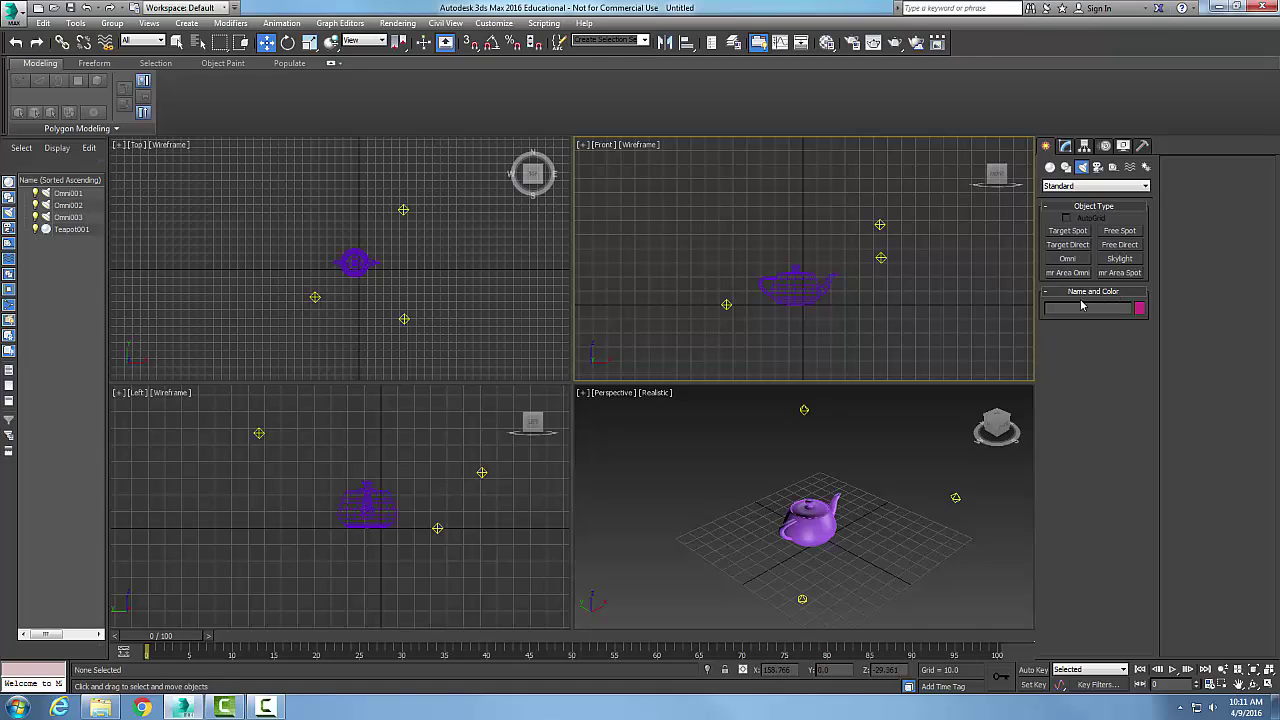
# Rename the raised front light Omni001 as Front Primary.
pyautogui.click(956, 497)
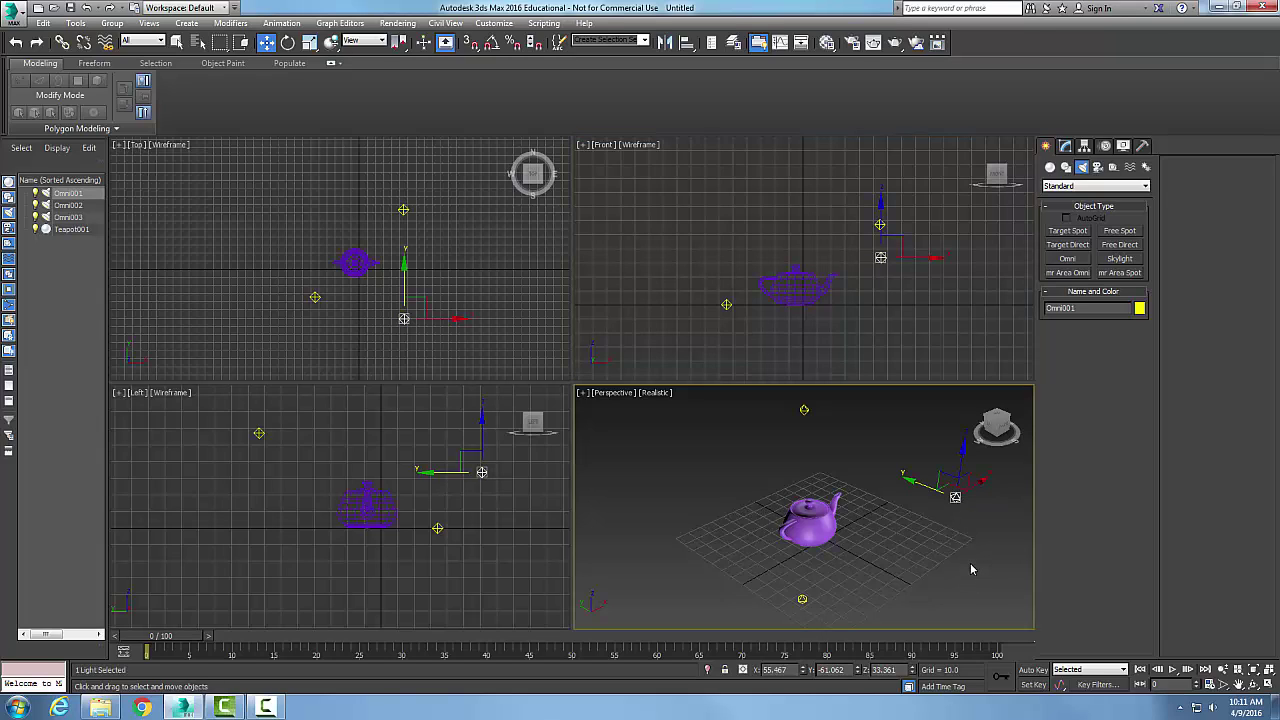
pyautogui.moveTo(1085, 310); pyautogui.dragTo(1046, 308)
pyautogui.write('From')
pyautogui.press('BackSpace')
pyautogui.write('nt Primary')
pyautogui.press('Return')
# Rename the ground-level light Omni002 as Front Secondary.
pyautogui.click(802, 598)
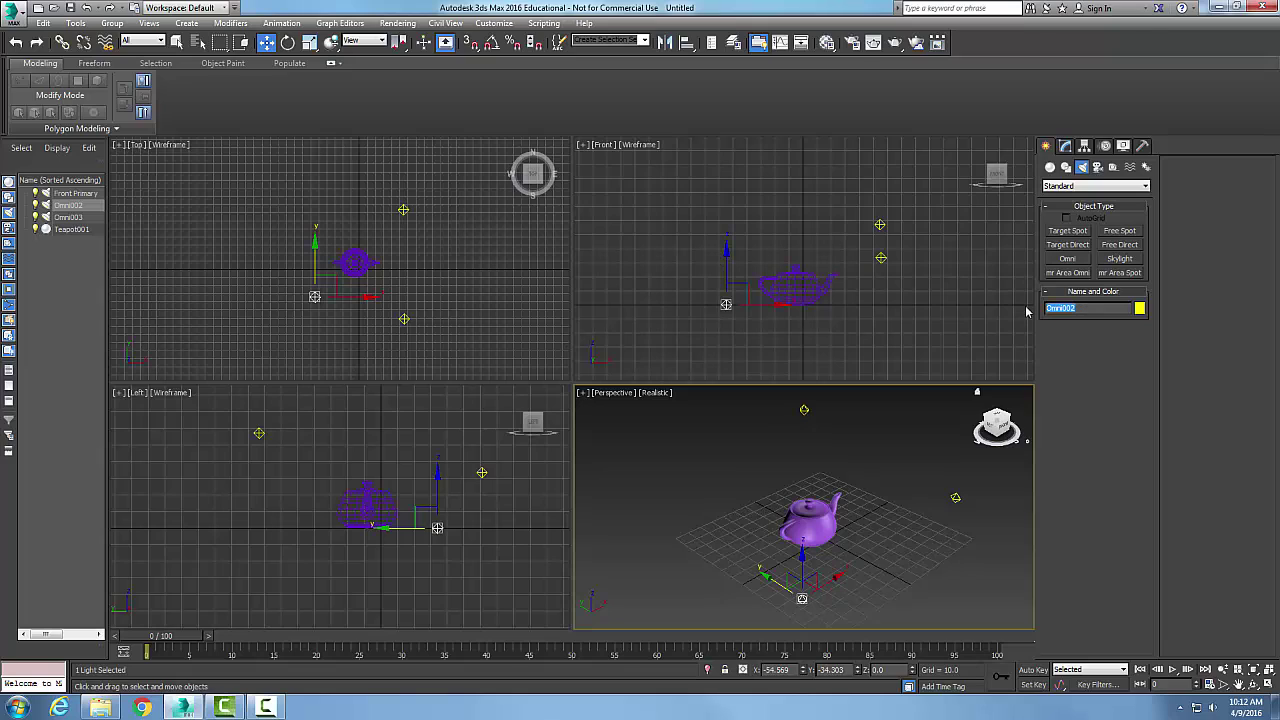
pyautogui.write('Fronty')
pyautogui.press('BackSpace')
pyautogui.write('Second')
pyautogui.write('ndary')
pyautogui.press('Return')
# Rename the rear light Omni003 as Back Highlight and deselect it.
pyautogui.click(76, 218)
pyautogui.click(1088, 308)
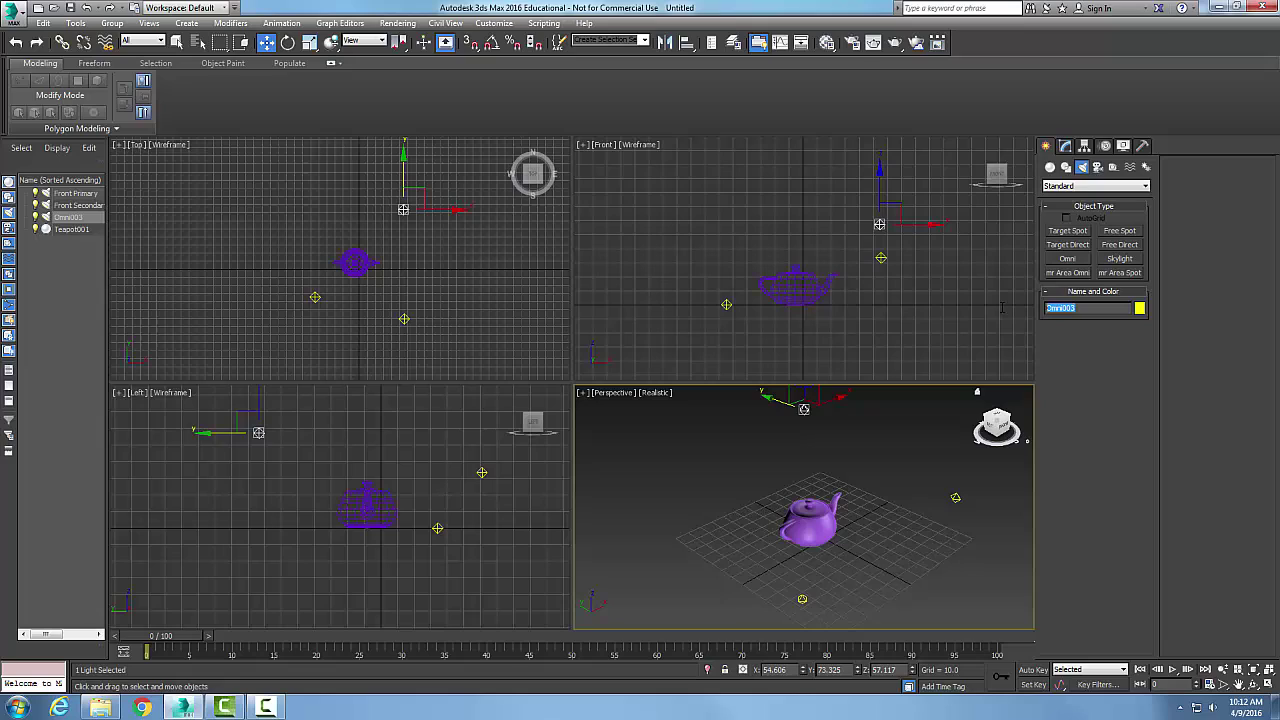
pyautogui.write('Back Highlight')
pyautogui.press('Return')
pyautogui.click(874, 450)
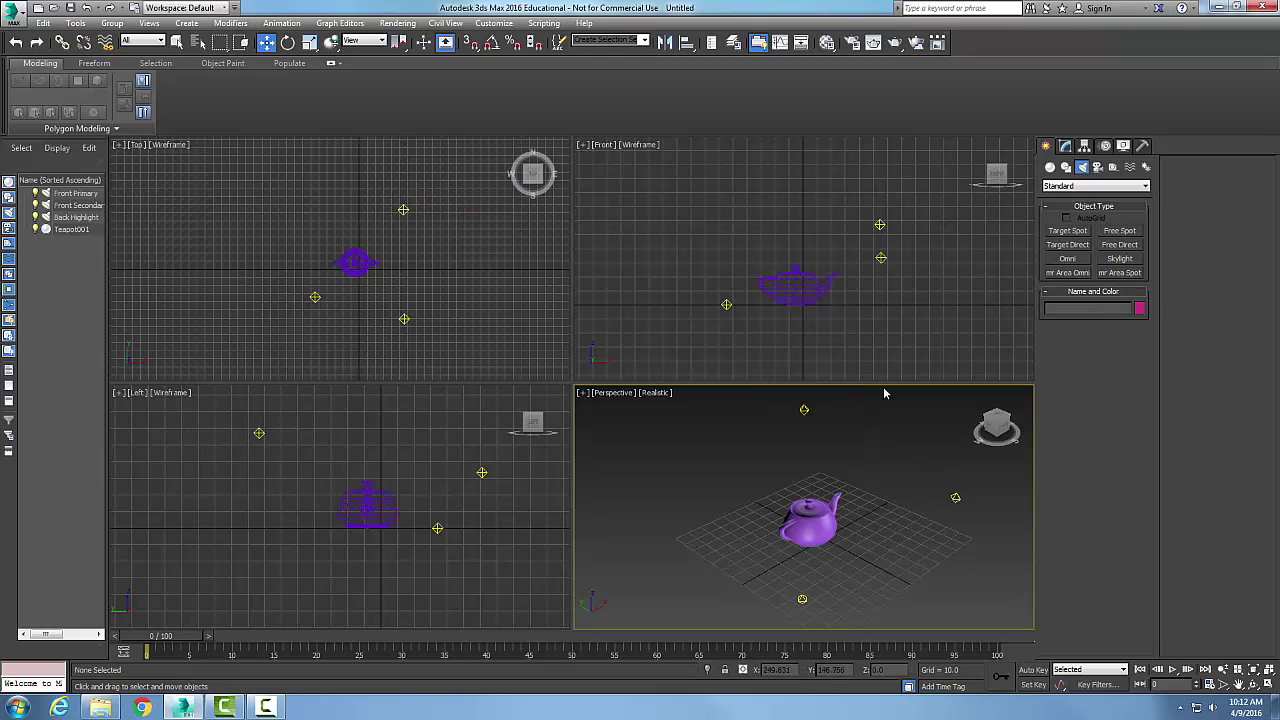